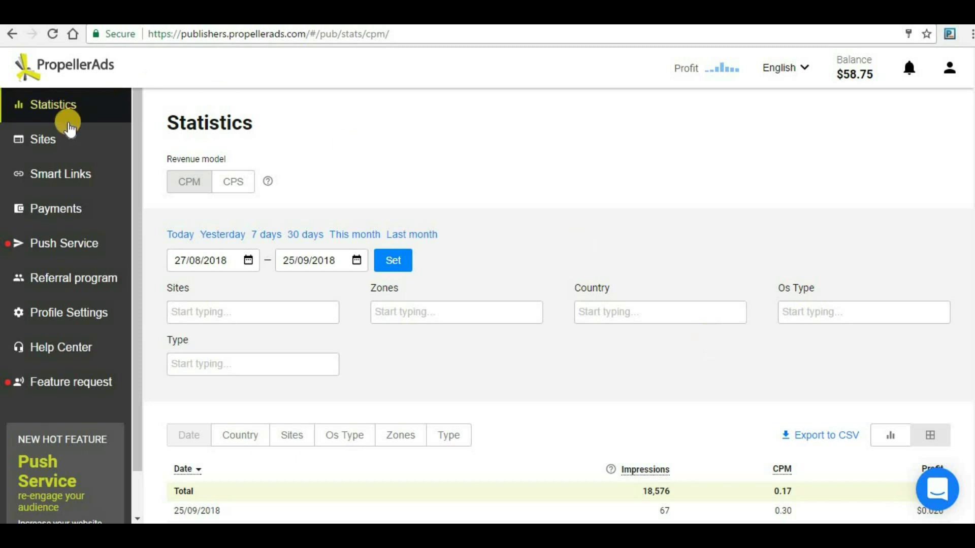
Open the sannastechie.tk site page from the Sites list in PropellerAds
click(48, 145)
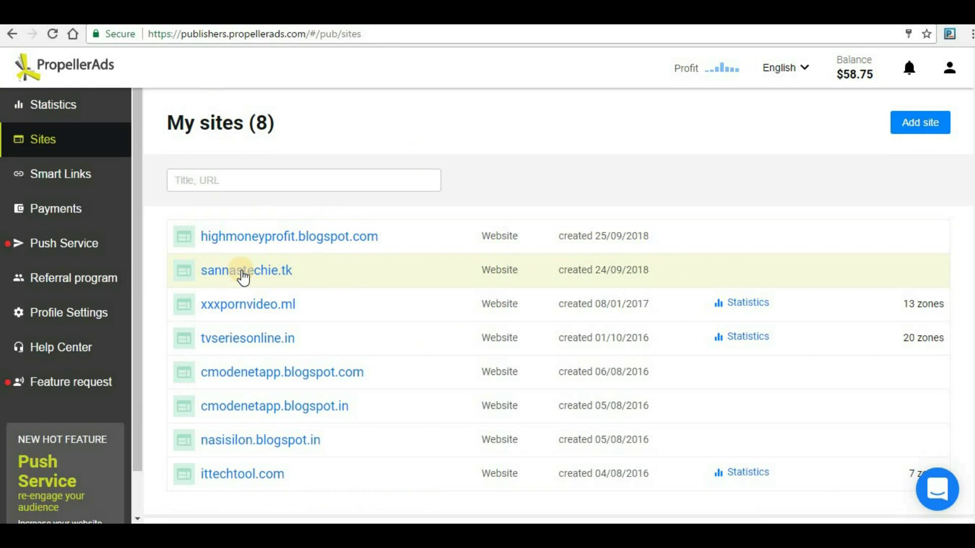
click(243, 273)
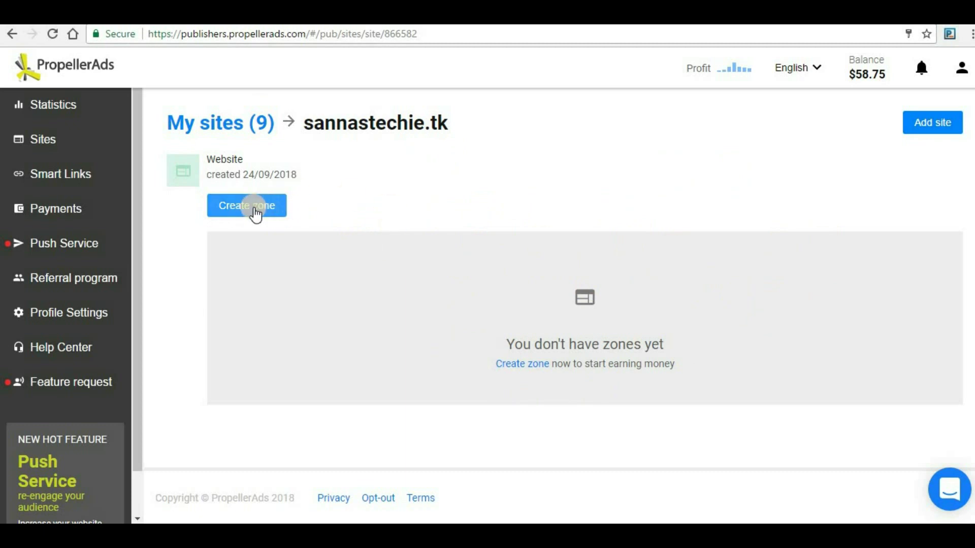
Begin a new zone for sannastechie.tk and browse the offered ad formats
click(254, 209)
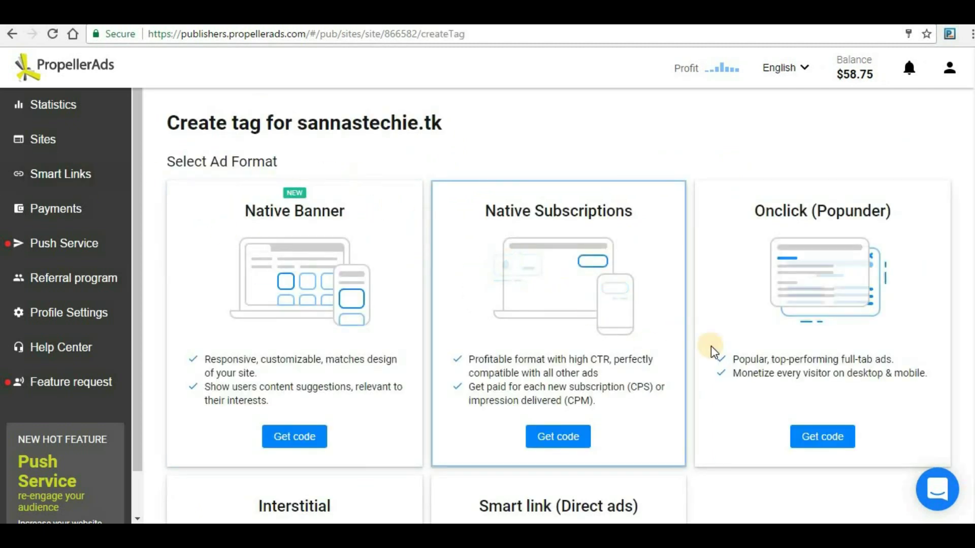
scroll(666, 386, down, 1)
scroll(714, 403, down, 2)
scroll(714, 402, up, 3)
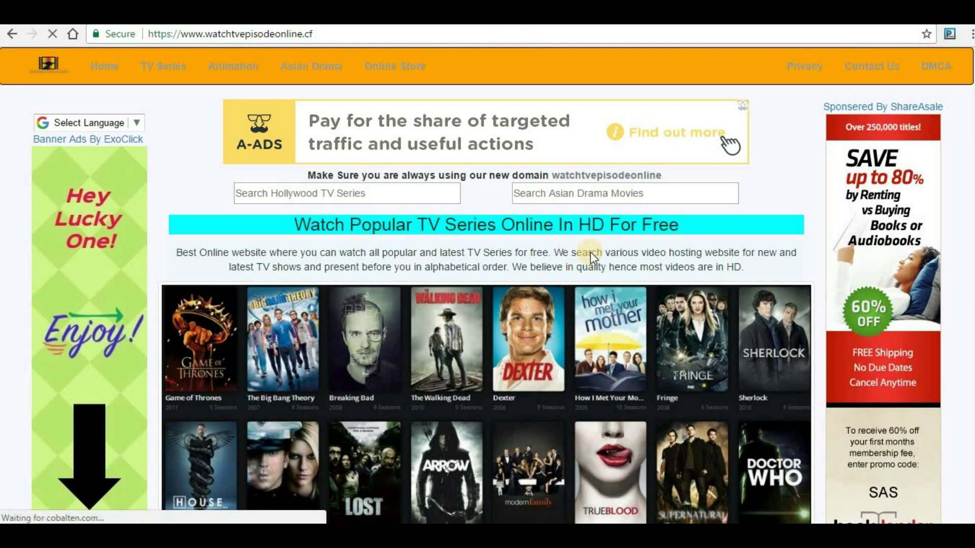
scroll(589, 254, down, 7)
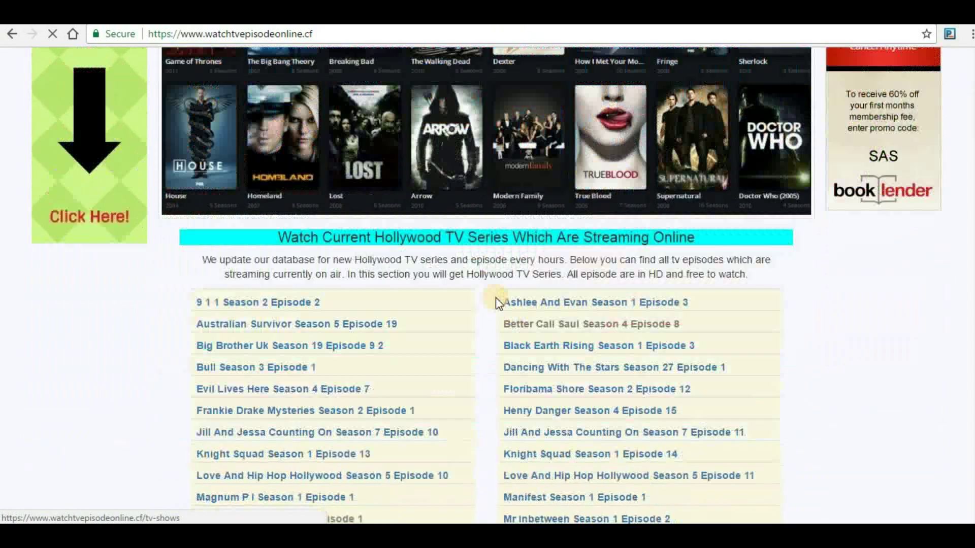
scroll(496, 298, down, 20)
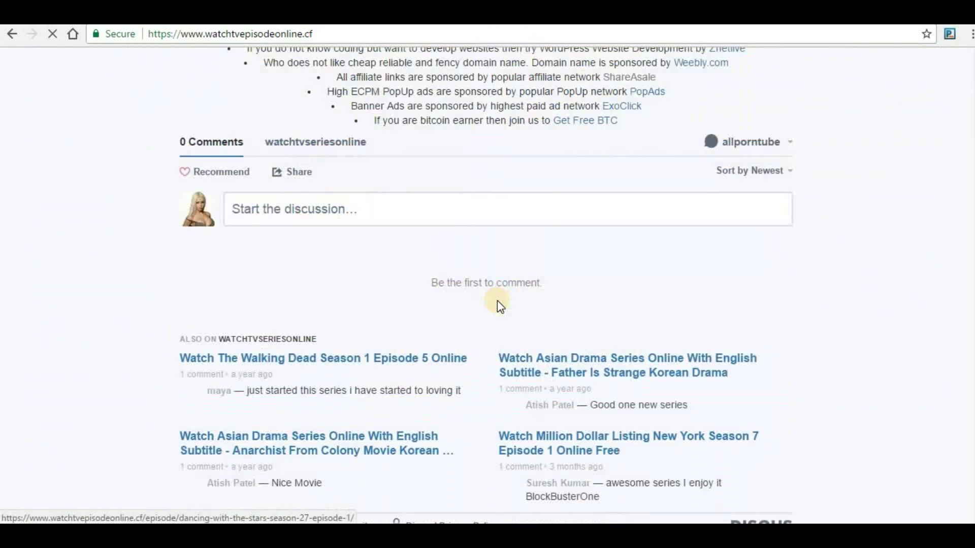
scroll(499, 305, down, 7)
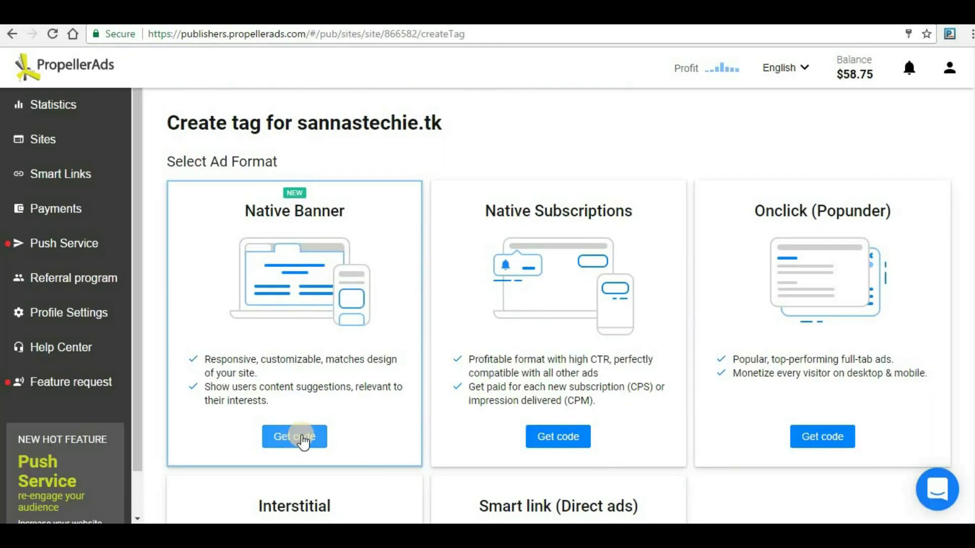
Create a Native Banner tag named 'Banner Ads' and get its code
click(303, 438)
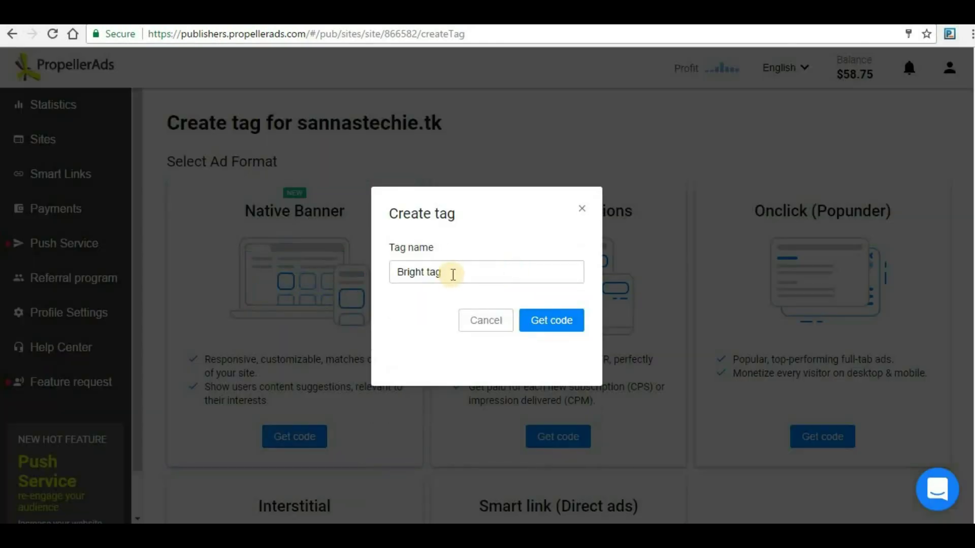
drag(453, 274, 327, 267)
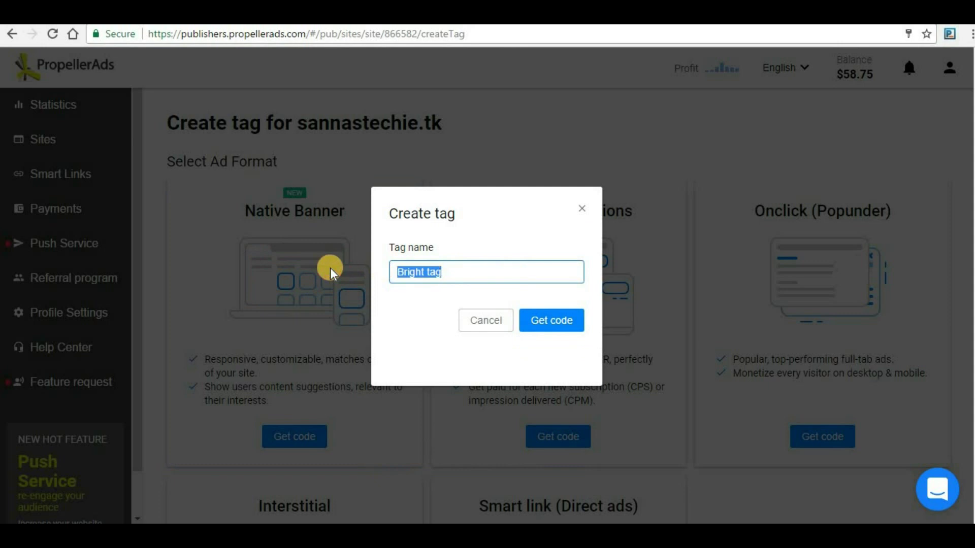
text(Banner Ads)
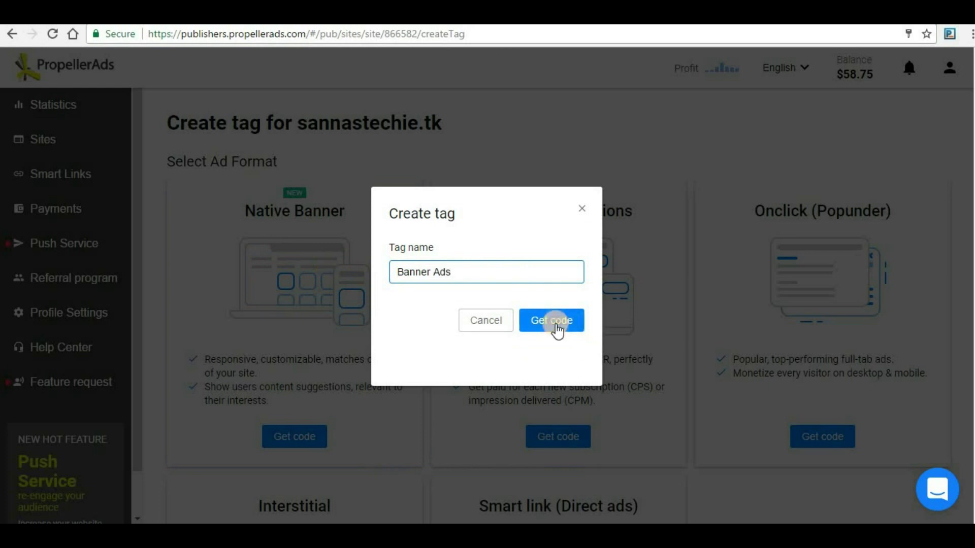
click(554, 323)
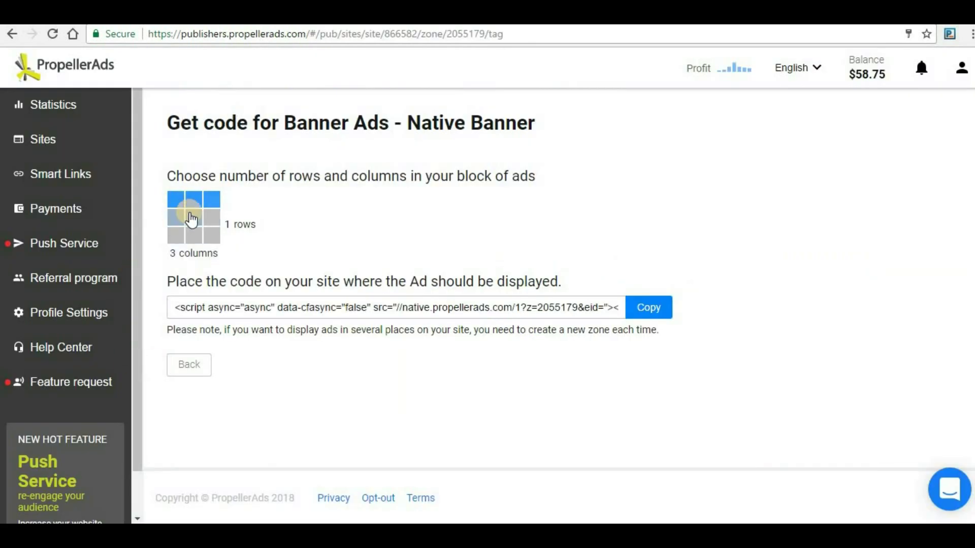
Resize the Native Banner block to 3 rows by 1 column and copy its script
click(210, 214)
click(192, 233)
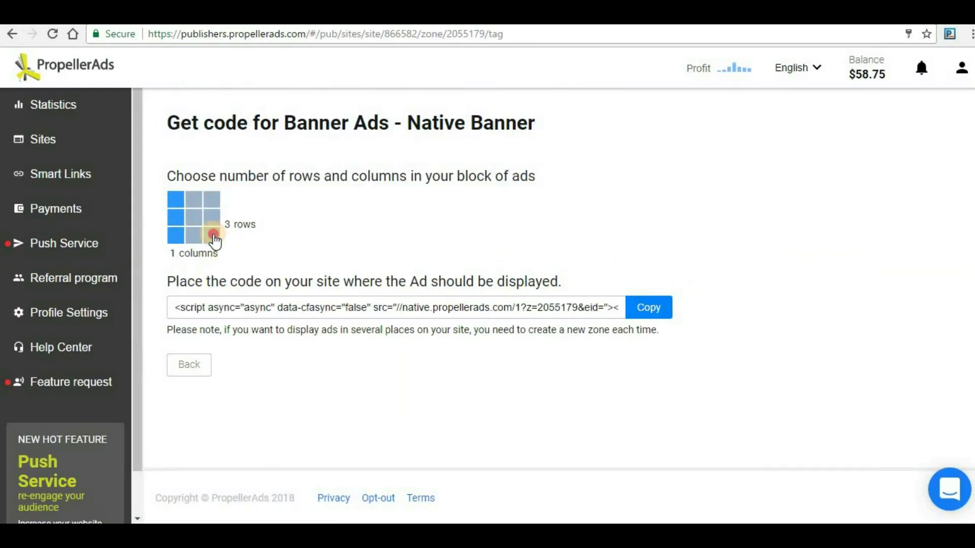
click(212, 235)
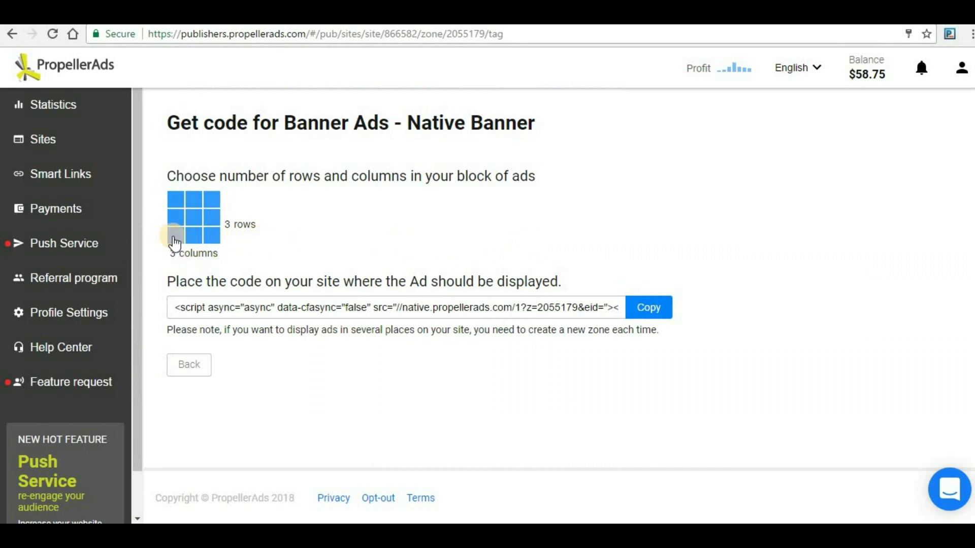
click(180, 237)
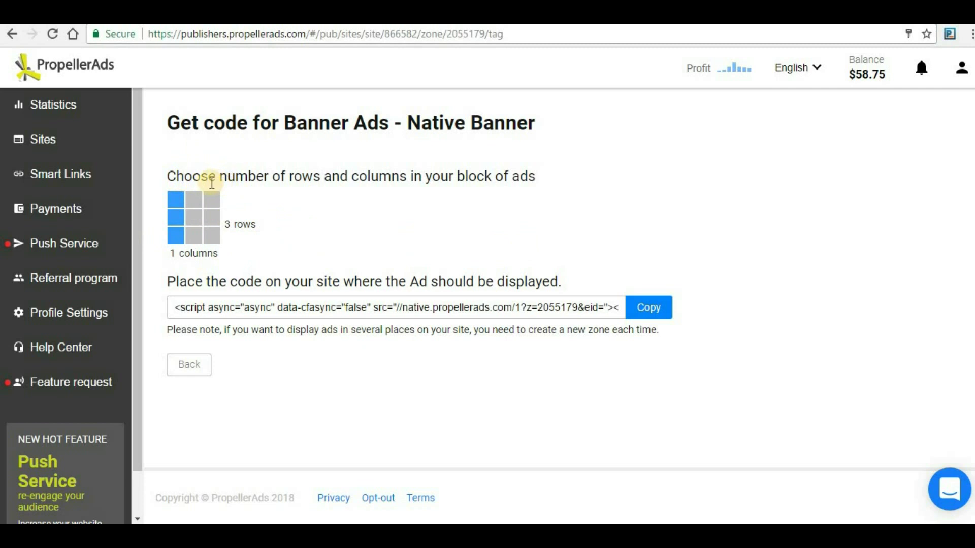
click(196, 199)
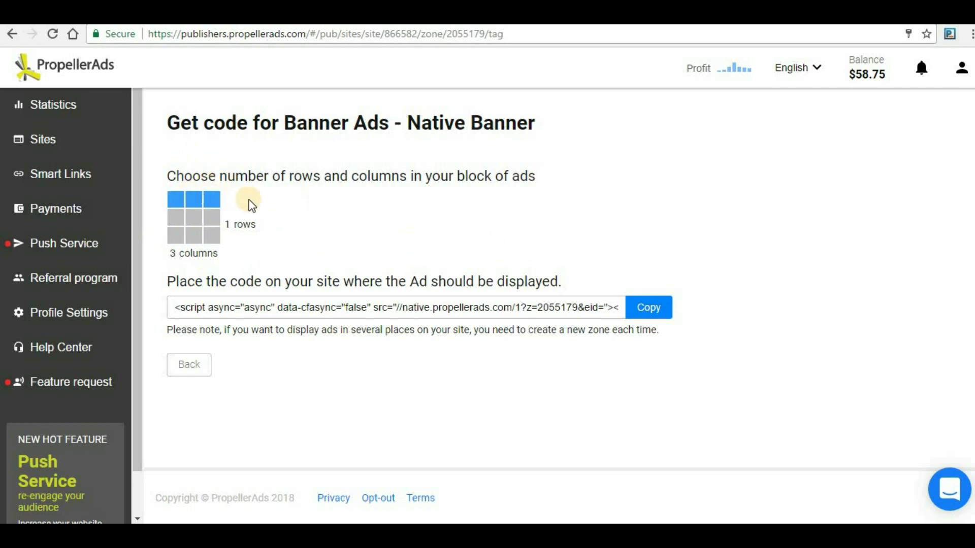
click(175, 237)
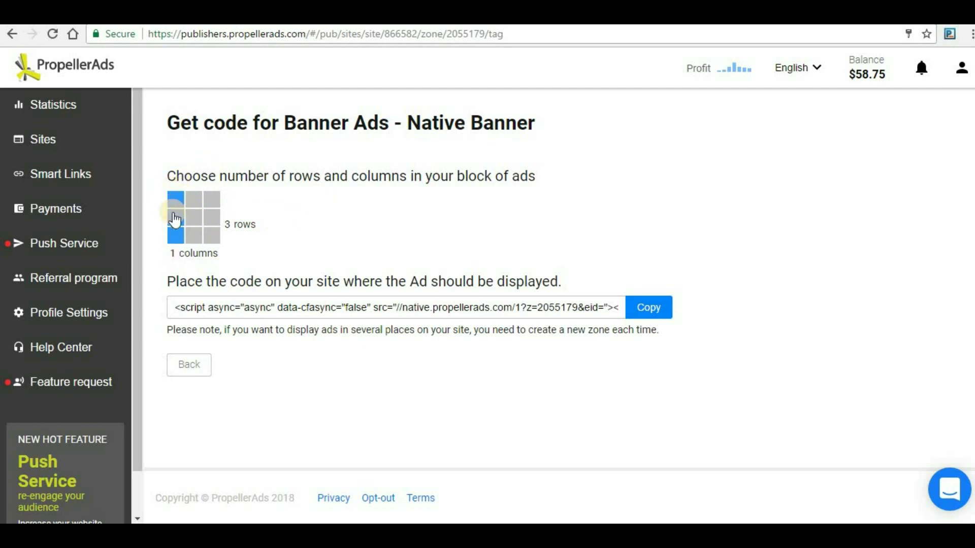
click(654, 308)
In Blogger's Layout page, start adding a gadget to the Sidebar (Top) section
click(71, 15)
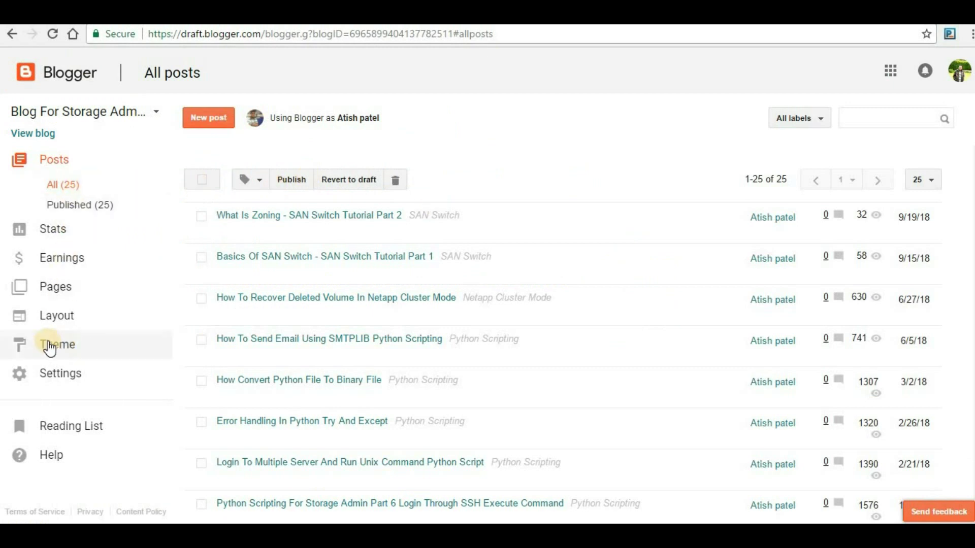
click(63, 323)
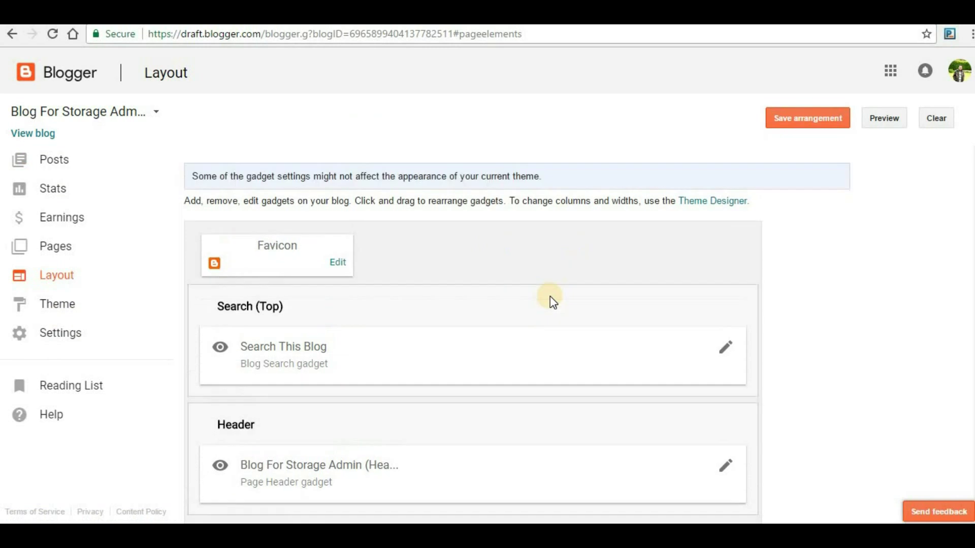
scroll(549, 297, down, 5)
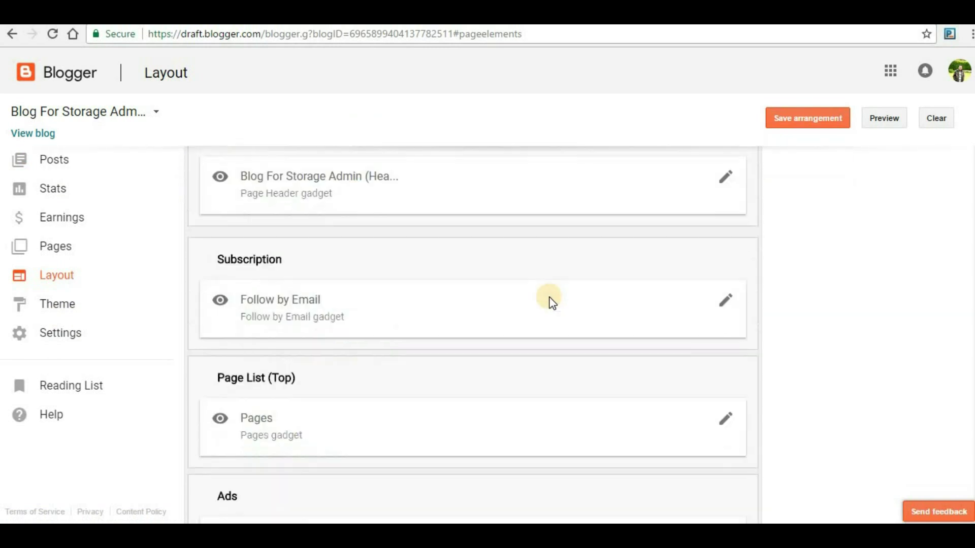
scroll(521, 346, down, 3)
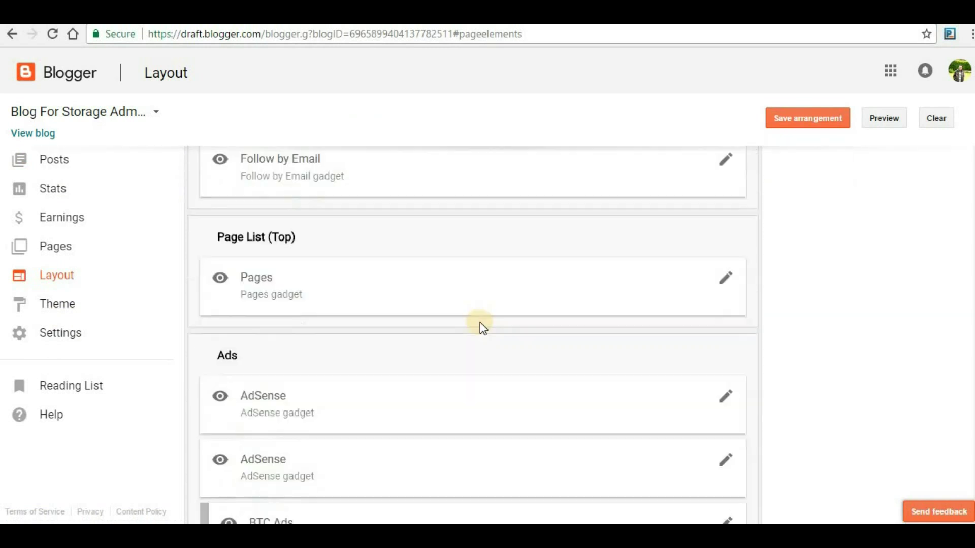
scroll(494, 320, down, 3)
scroll(457, 320, down, 3)
scroll(430, 320, up, 1)
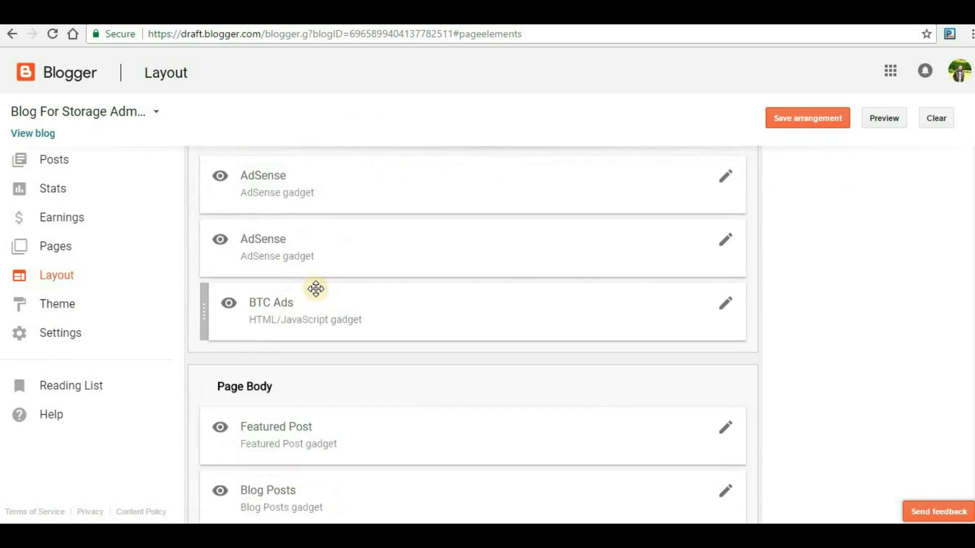
scroll(326, 268, up, 2)
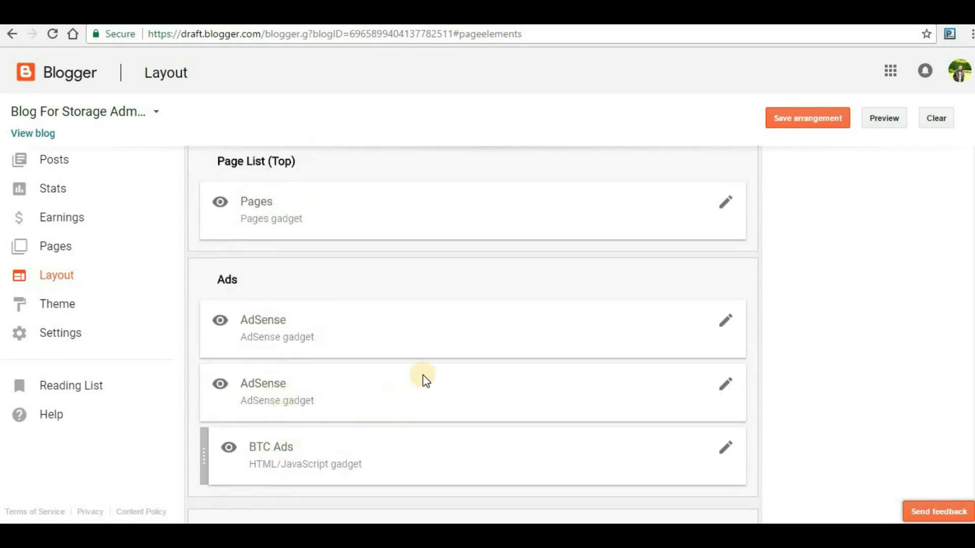
scroll(428, 380, down, 8)
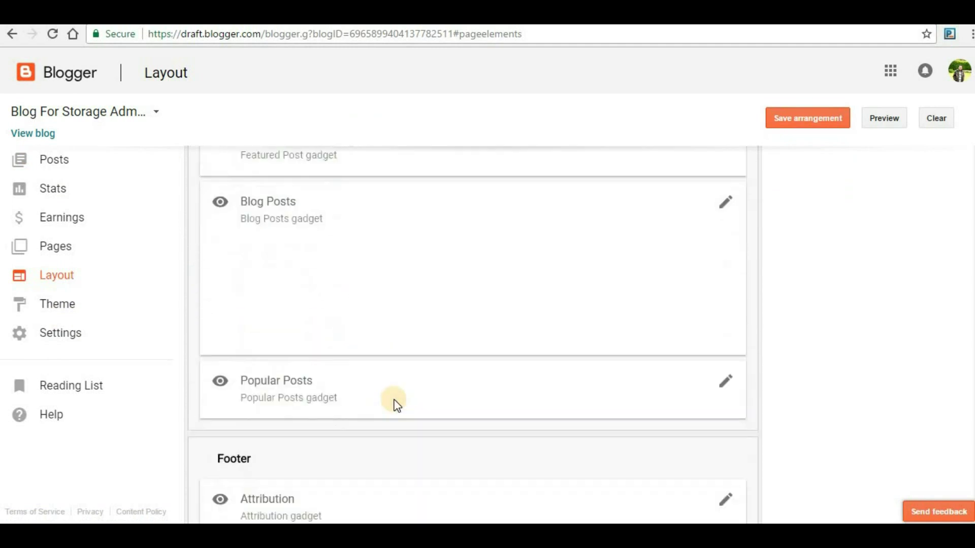
scroll(398, 404, down, 7)
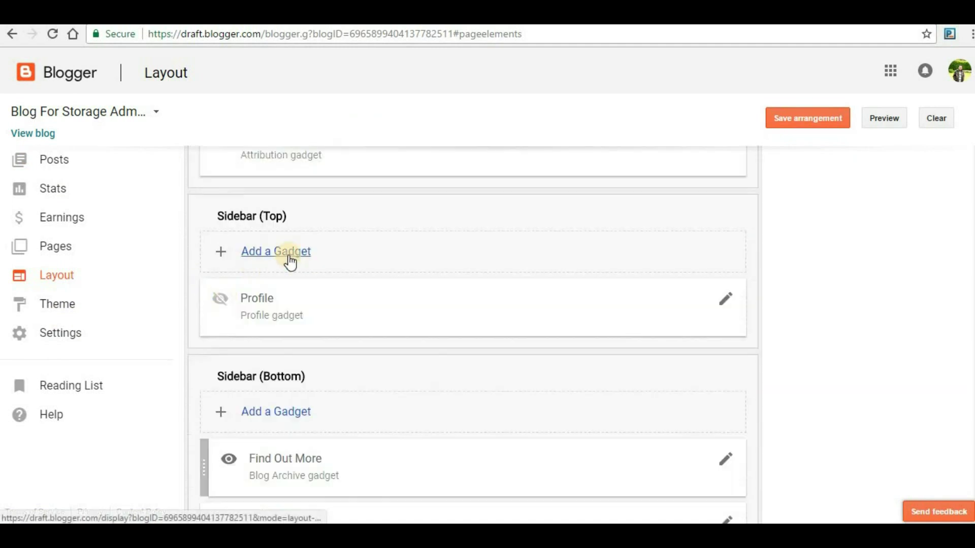
click(288, 253)
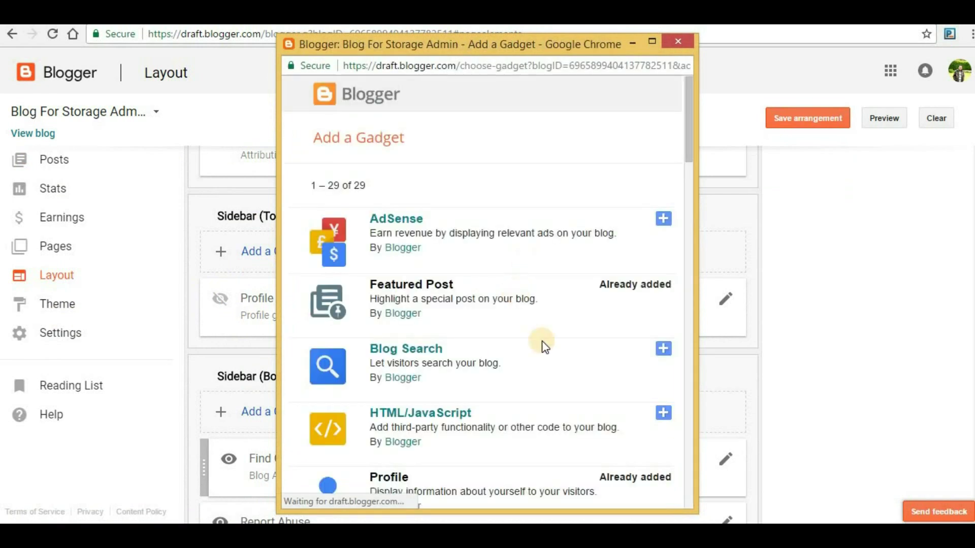
Add an HTML/JavaScript gadget titled PropellerAds containing the pasted ad script
scroll(437, 362, down, 1)
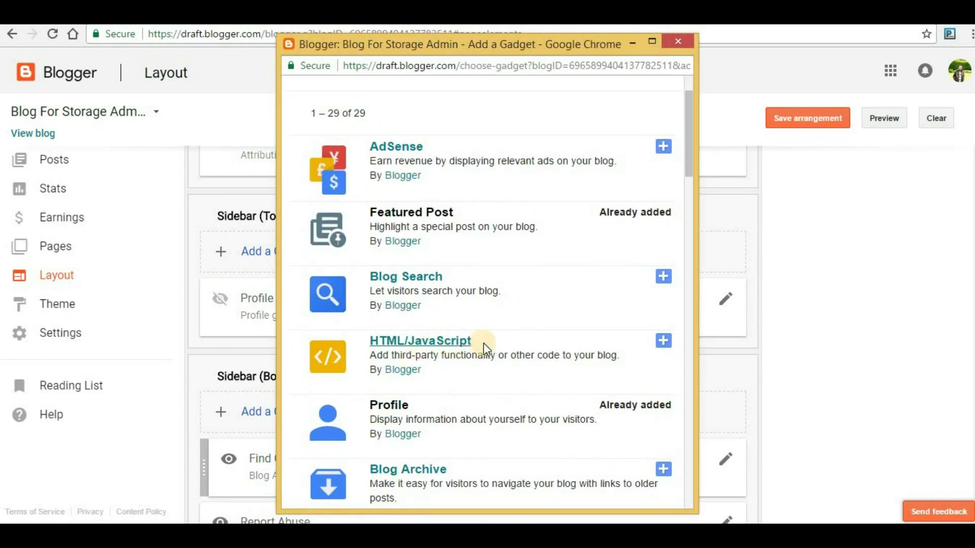
click(664, 341)
click(386, 244)
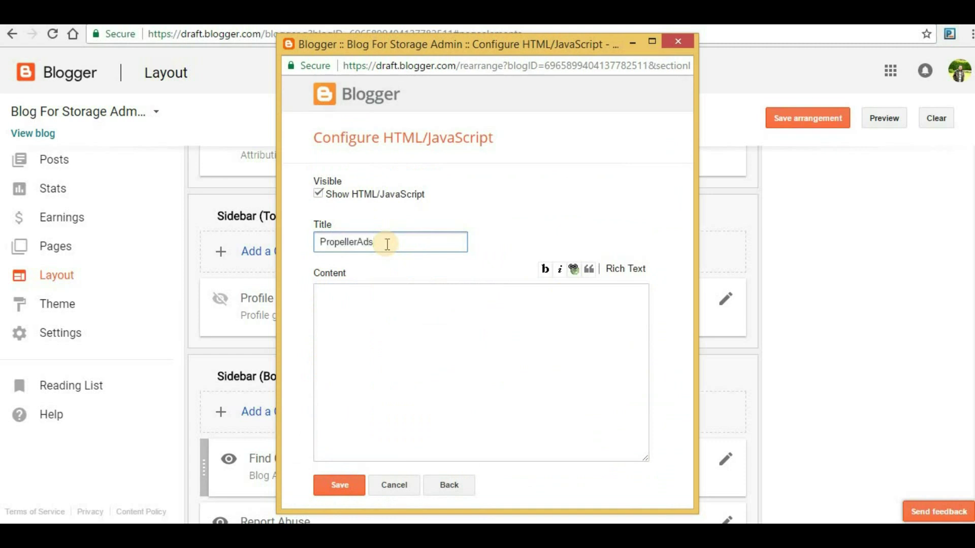
click(383, 310)
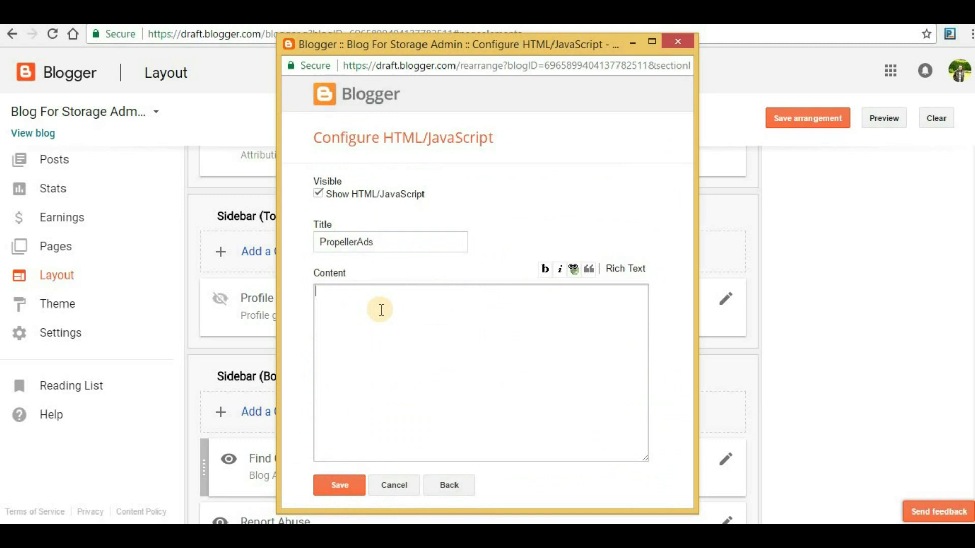
key(ctrl+v)
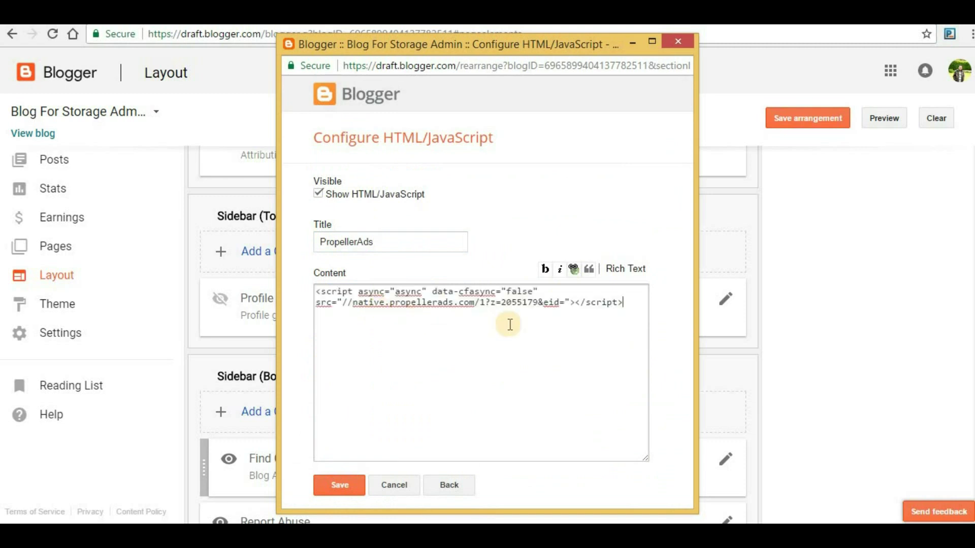
click(340, 485)
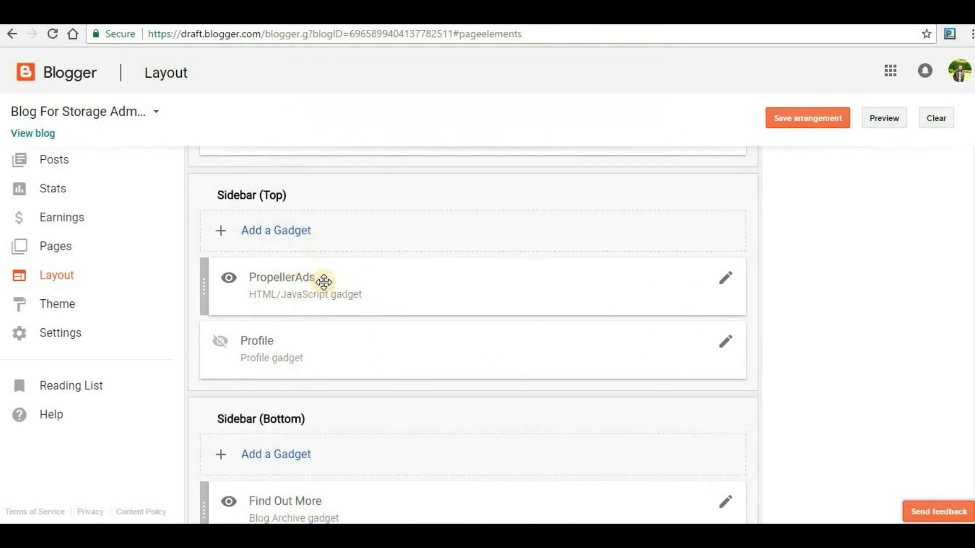
Move the PropellerAds gadget to the end of the Ads section and save the arrangement
scroll(299, 358, up, 1)
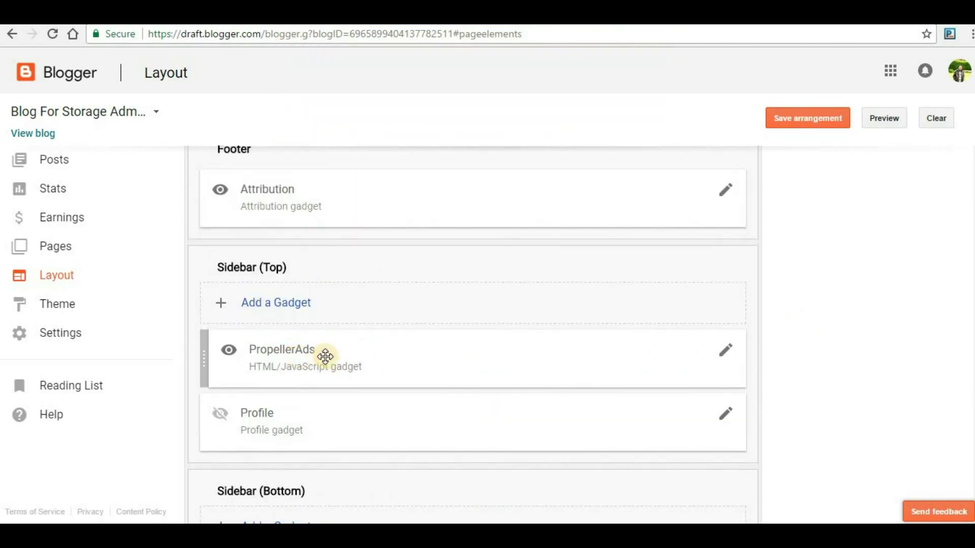
drag(325, 357, 403, 167)
click(815, 122)
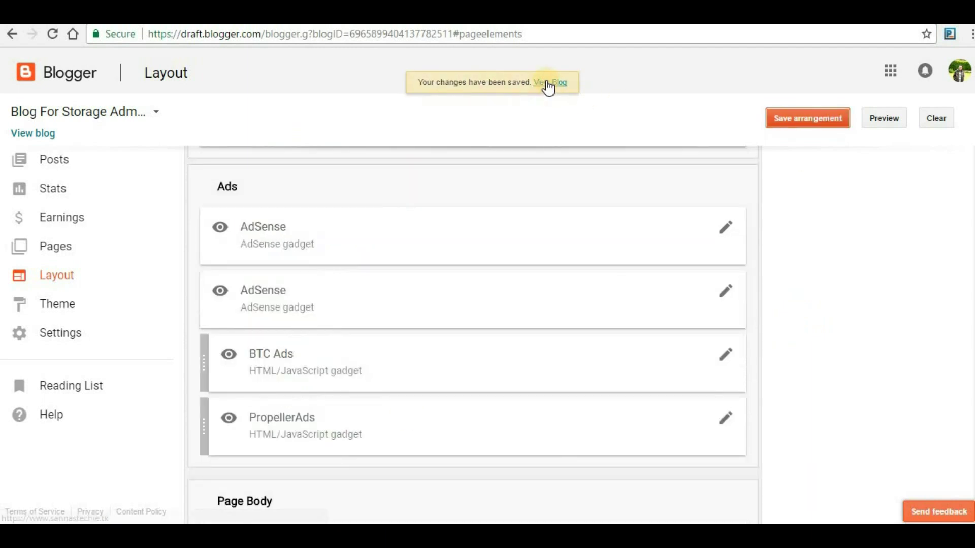
click(544, 86)
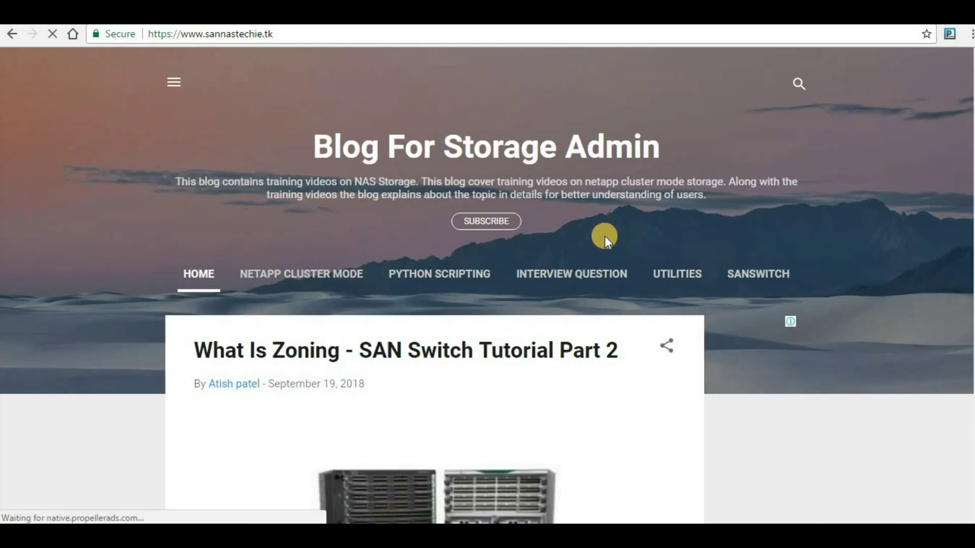
Scroll the live blog to check the vertical PropellerAds banner ads in the sidebar
scroll(893, 388, down, 10)
scroll(882, 374, up, 3)
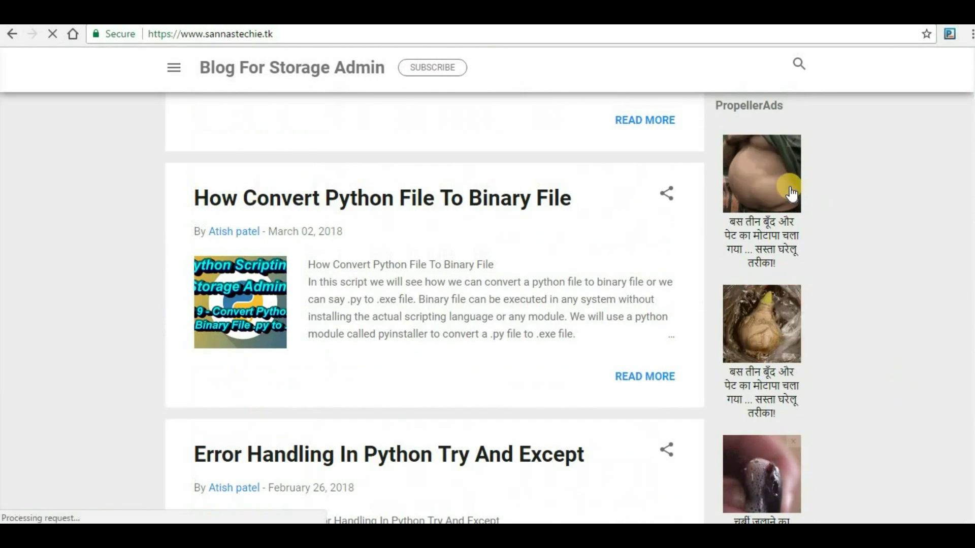
scroll(886, 341, down, 3)
scroll(883, 339, up, 3)
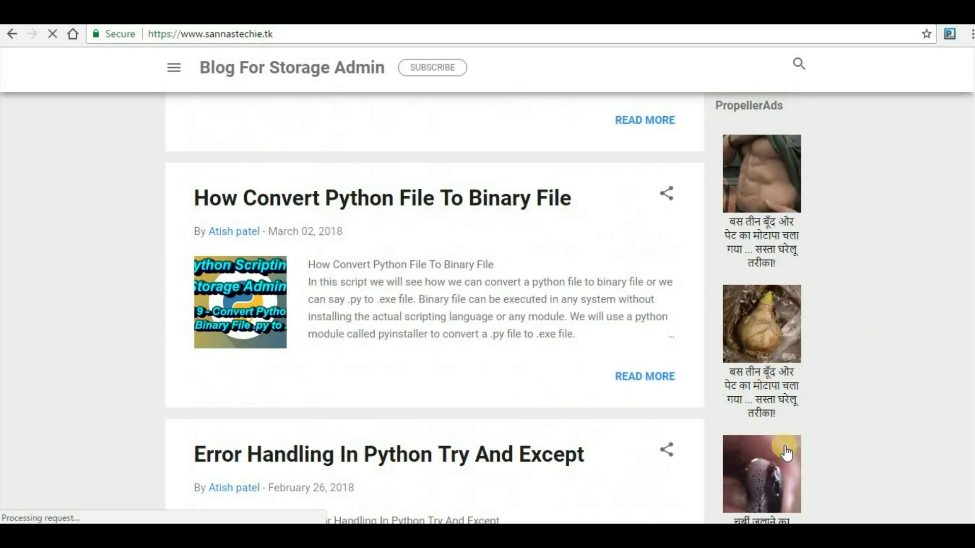
scroll(858, 437, down, 2)
scroll(858, 431, up, 3)
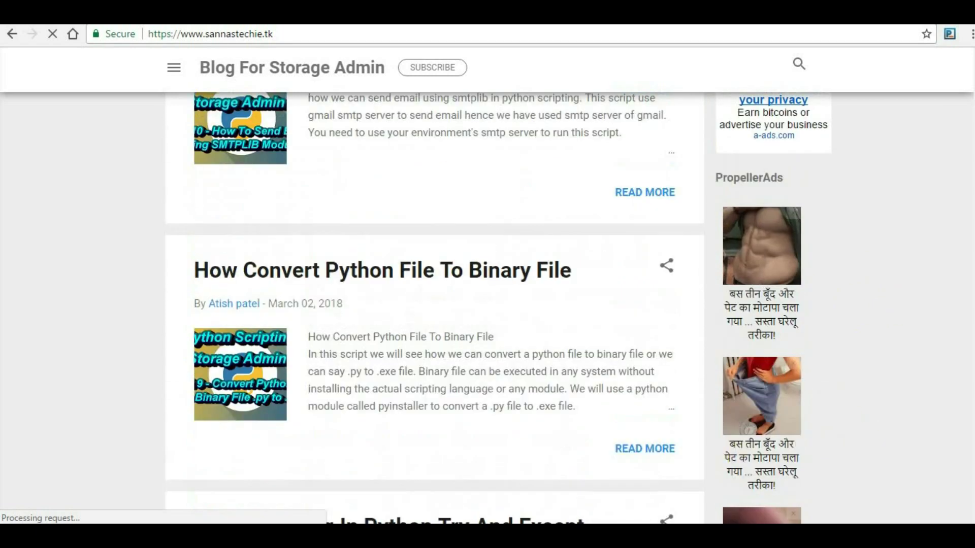
scroll(816, 456, down, 3)
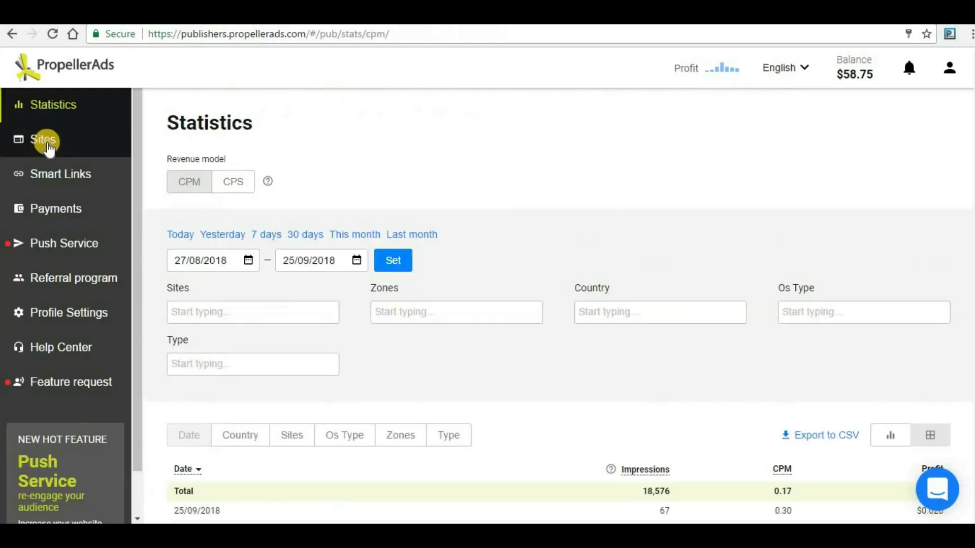
Return to sannastechie.tk via Sites and begin creating another ad zone
click(43, 138)
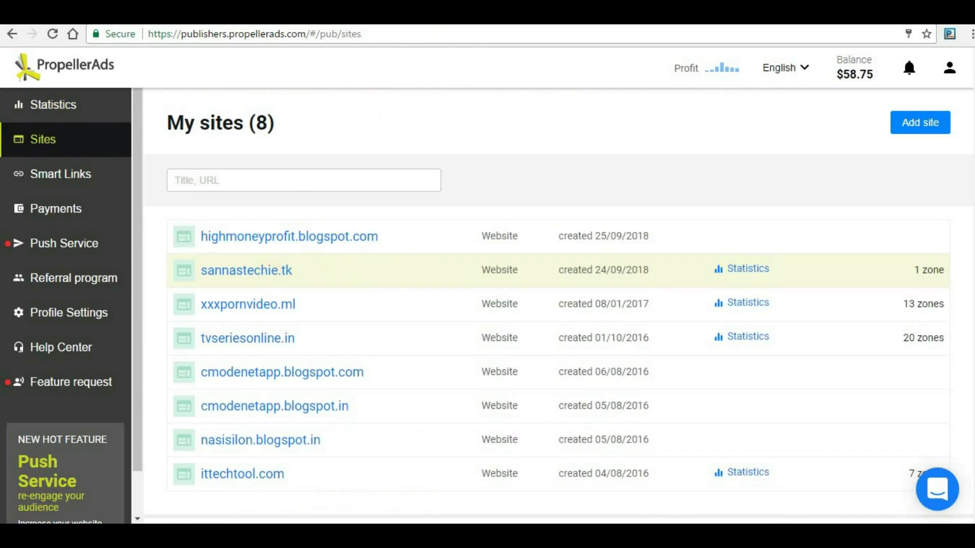
click(253, 275)
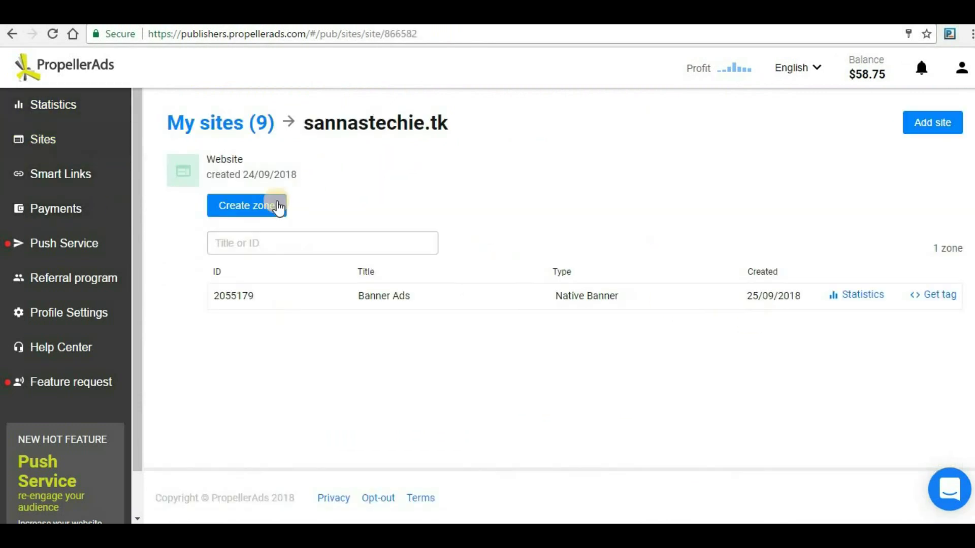
click(254, 211)
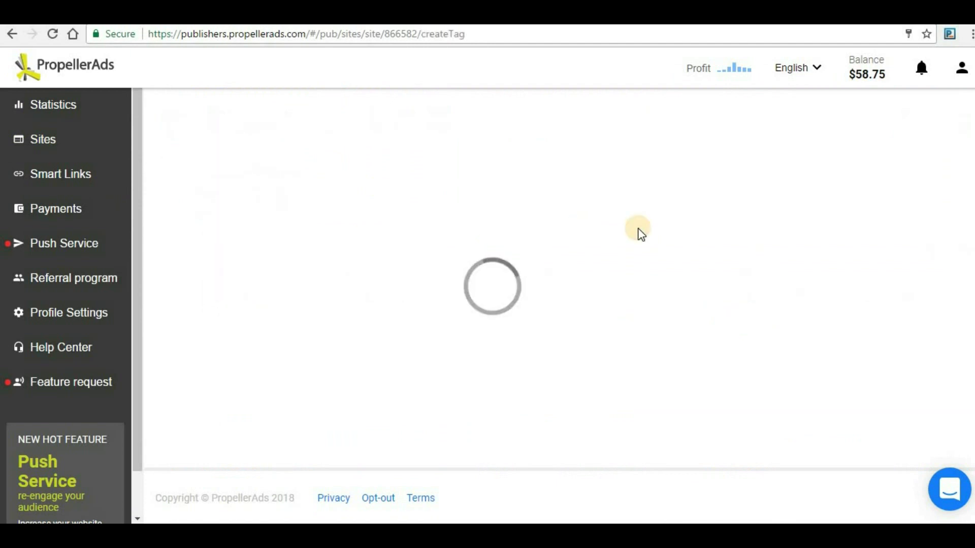